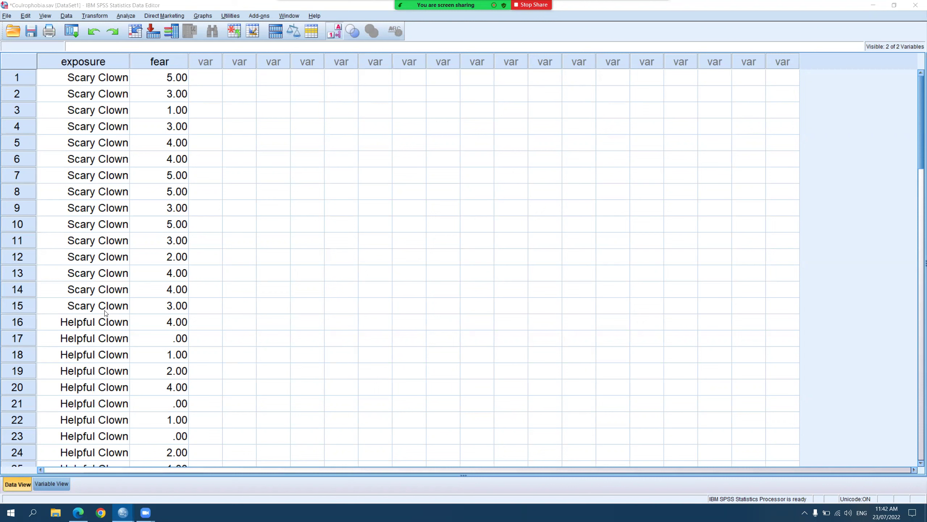
Look over the exposure and fear variables across the cases of the dataset.
{"action": "left_click", "coordinate": [110, 60]}
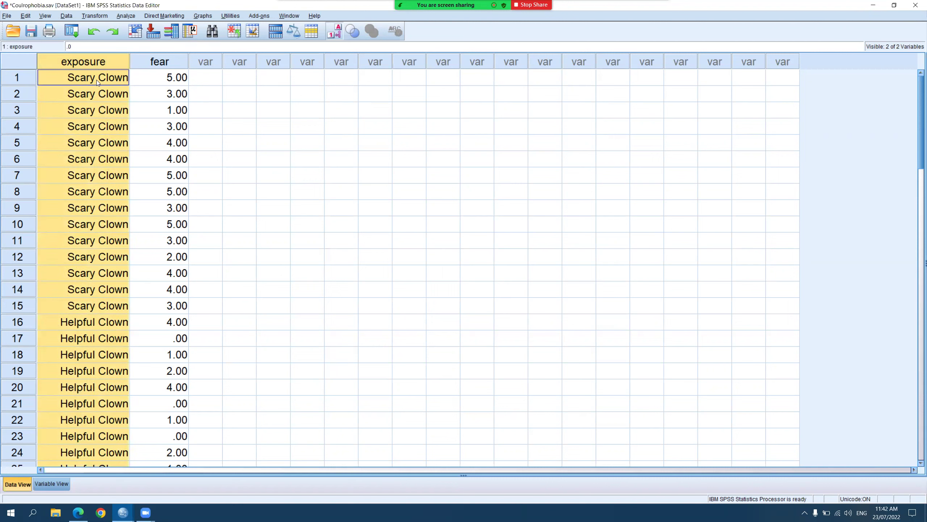
{"action": "left_click", "coordinate": [163, 62]}
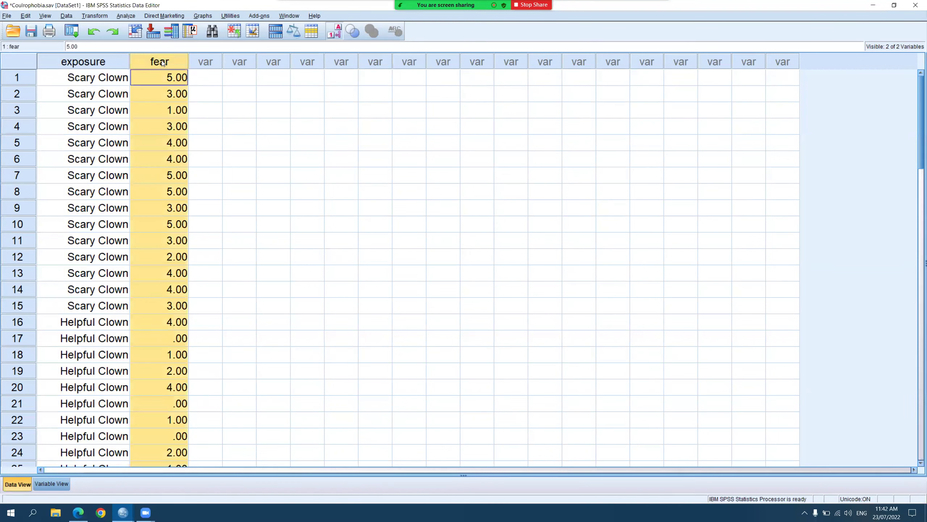
{"action": "scroll", "coordinate": [94, 256], "scroll_direction": "down", "scroll_amount": 8}
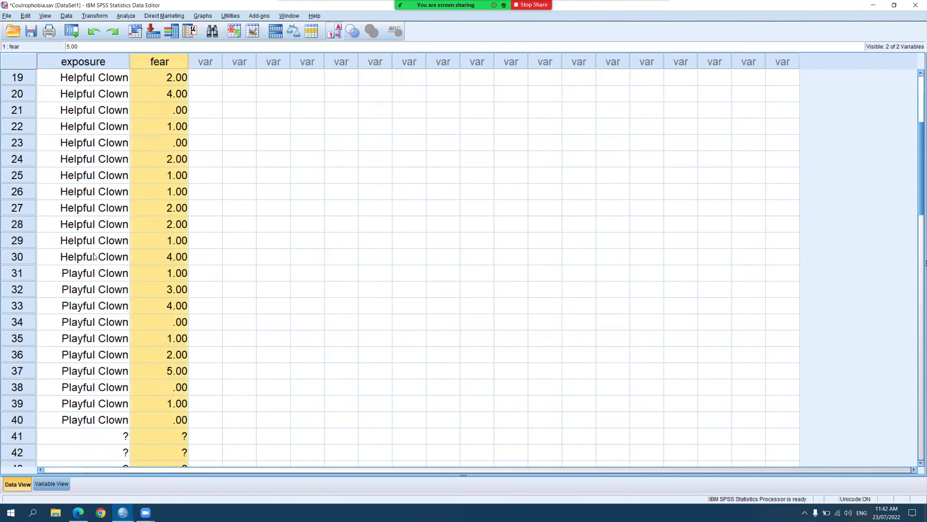
{"action": "scroll", "coordinate": [94, 256], "scroll_direction": "down", "scroll_amount": 8}
{"action": "scroll", "coordinate": [97, 256], "scroll_direction": "up", "scroll_amount": 9}
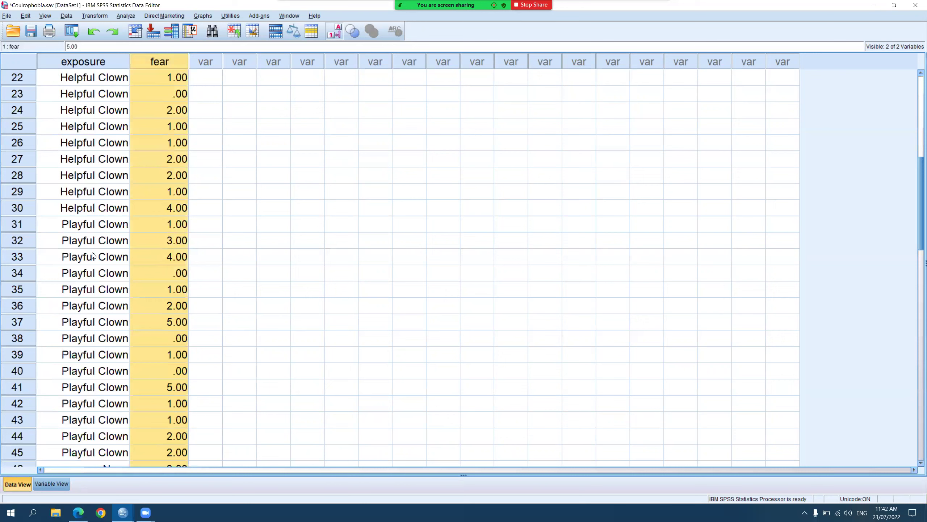
{"action": "scroll", "coordinate": [94, 256], "scroll_direction": "up", "scroll_amount": 7}
Examine the Scary Clown, Helpful Clown, Playful Clown and None groups in the exposure variable.
{"action": "left_click", "coordinate": [105, 82]}
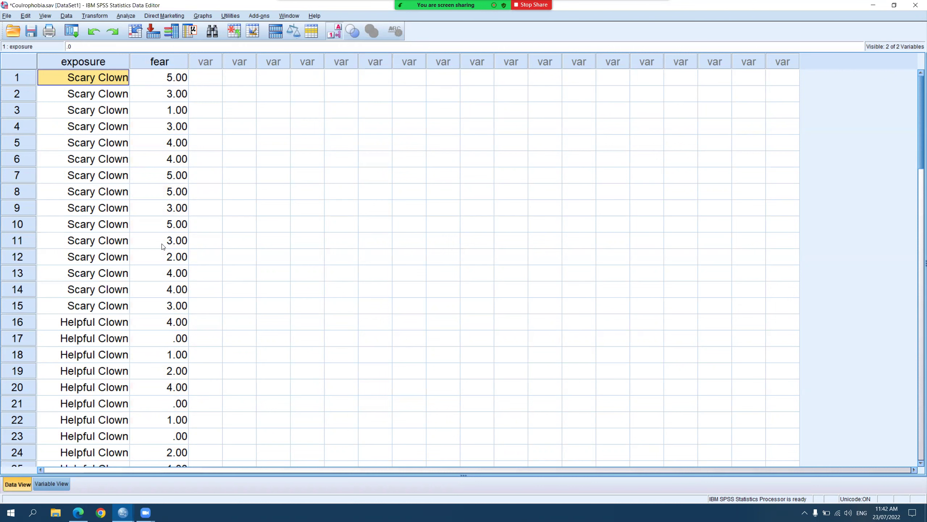
{"action": "scroll", "coordinate": [163, 246], "scroll_direction": "down", "scroll_amount": 5}
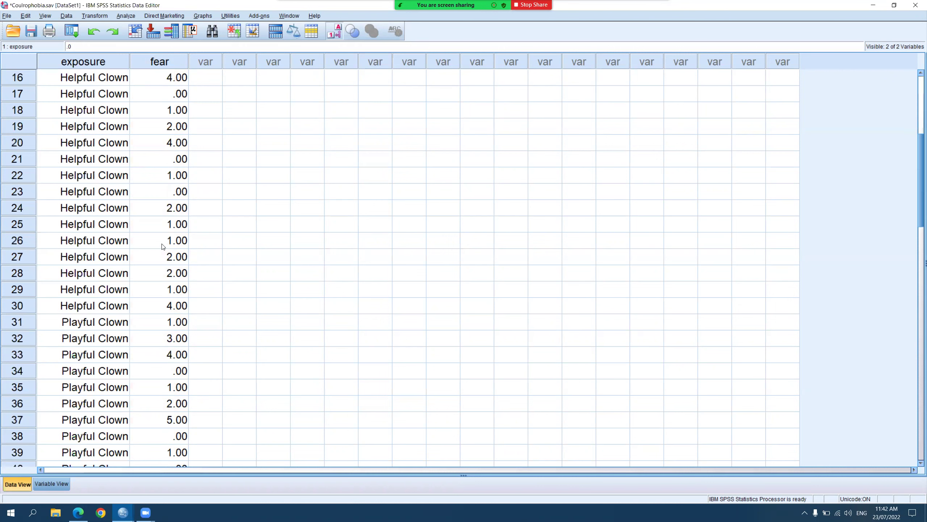
{"action": "left_click", "coordinate": [106, 78]}
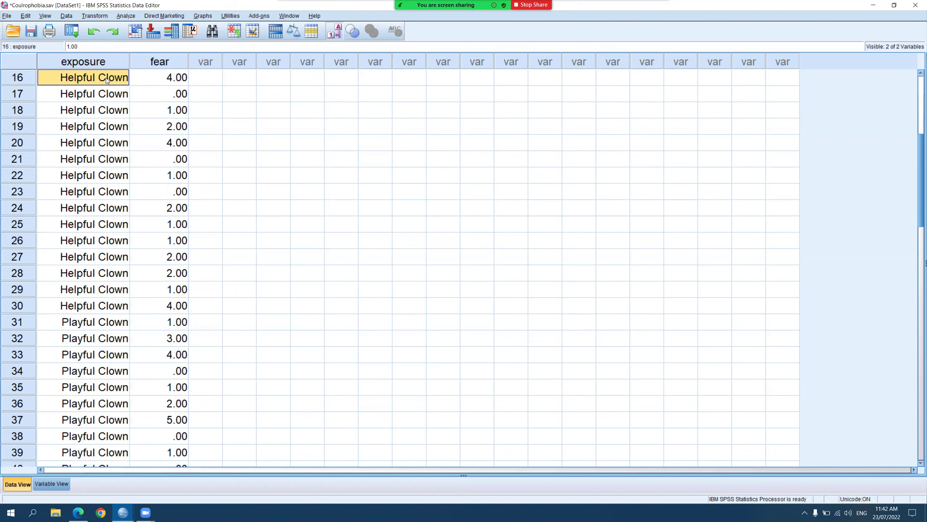
{"action": "scroll", "coordinate": [96, 200], "scroll_direction": "down", "scroll_amount": 3}
{"action": "left_click", "coordinate": [91, 214]}
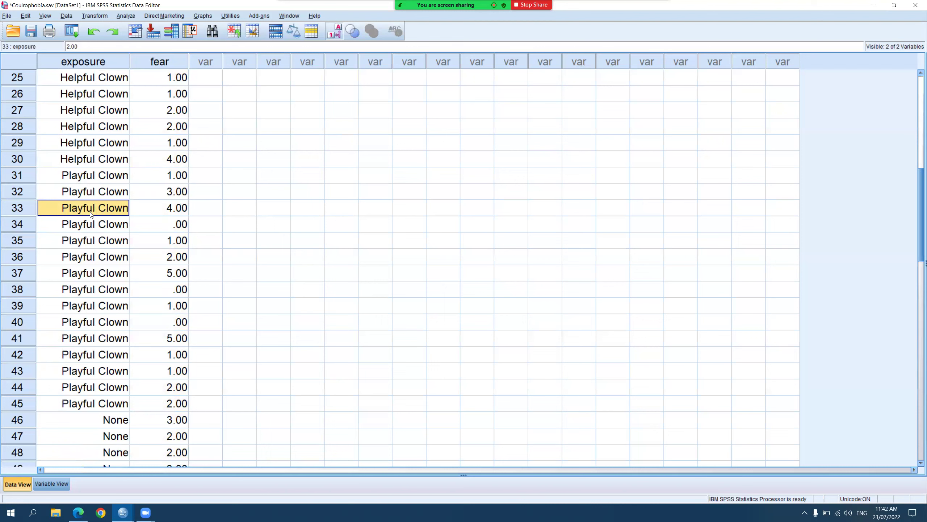
{"action": "scroll", "coordinate": [91, 214], "scroll_direction": "down", "scroll_amount": 2}
{"action": "left_click", "coordinate": [109, 324]}
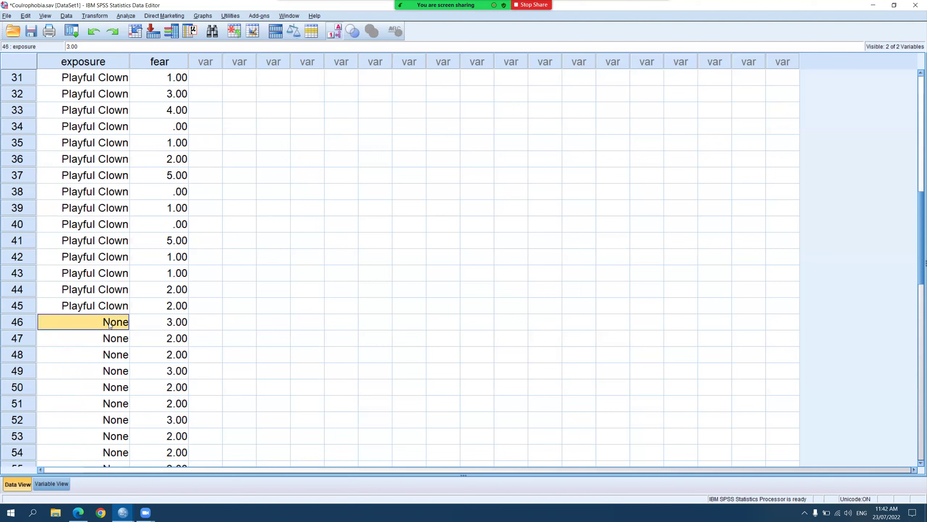
{"action": "scroll", "coordinate": [109, 324], "scroll_direction": "down", "scroll_amount": 2}
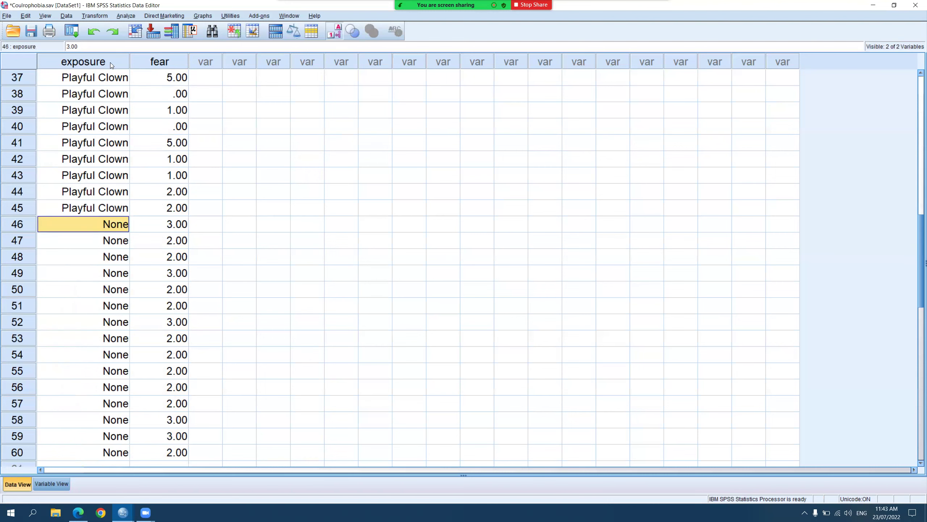
Review how exposure is grouped through all cases, and look at the fear scores as the outcome variable.
{"action": "left_click", "coordinate": [111, 64]}
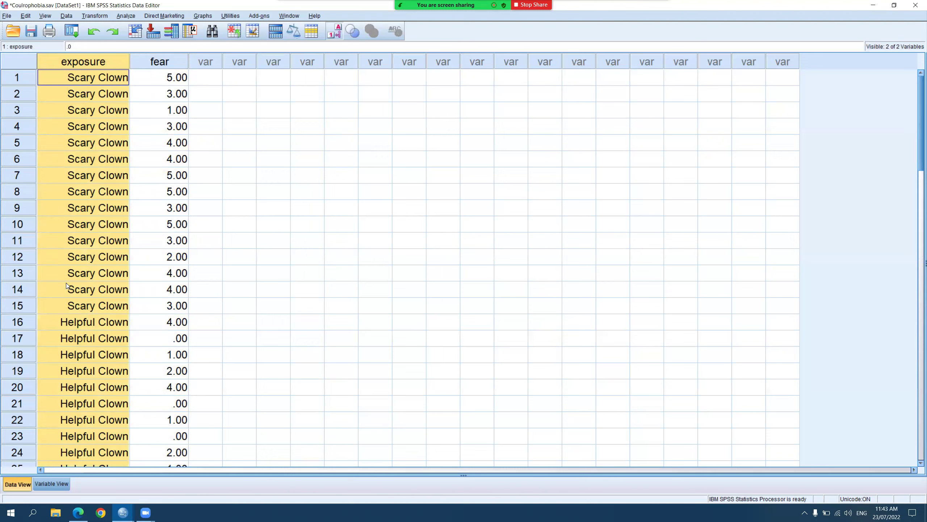
{"action": "scroll", "coordinate": [95, 313], "scroll_direction": "down", "scroll_amount": 7}
{"action": "scroll", "coordinate": [96, 292], "scroll_direction": "up", "scroll_amount": 7}
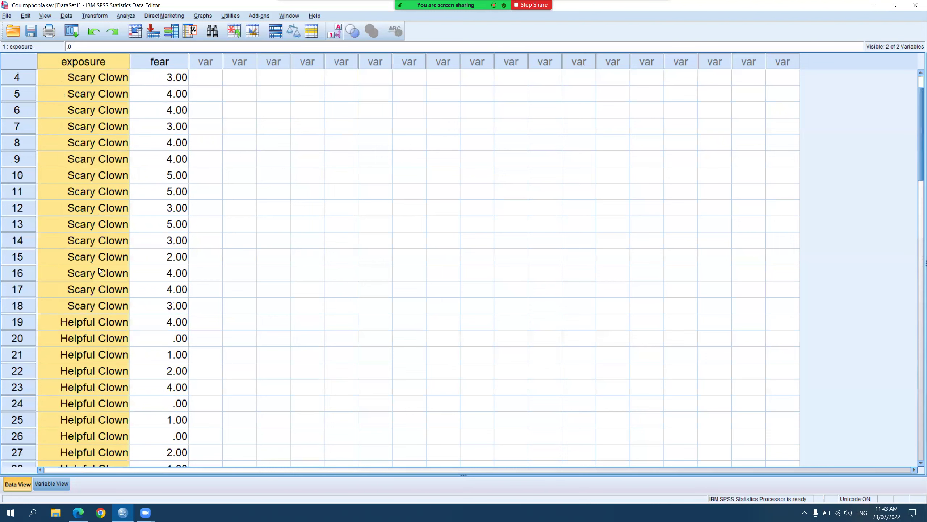
{"action": "left_click", "coordinate": [100, 78]}
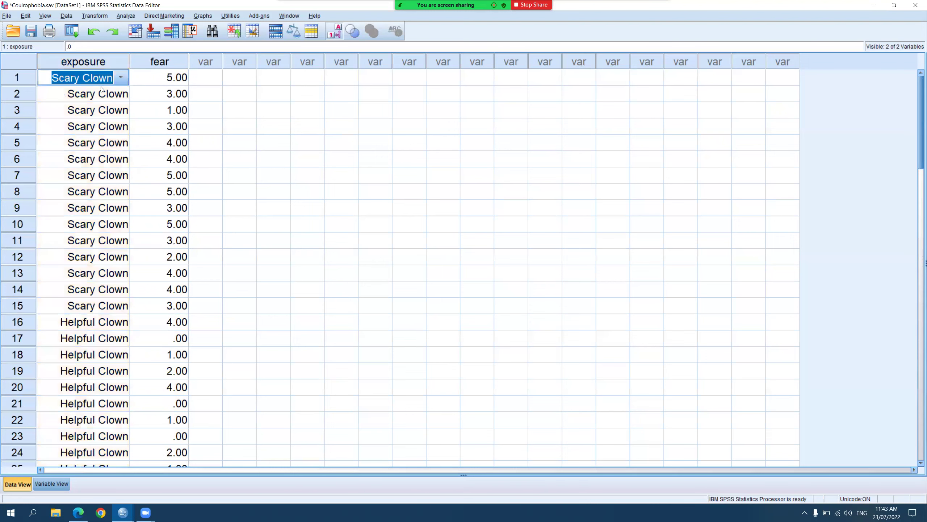
{"action": "scroll", "coordinate": [76, 346], "scroll_direction": "down", "scroll_amount": 3}
{"action": "left_click", "coordinate": [87, 192]}
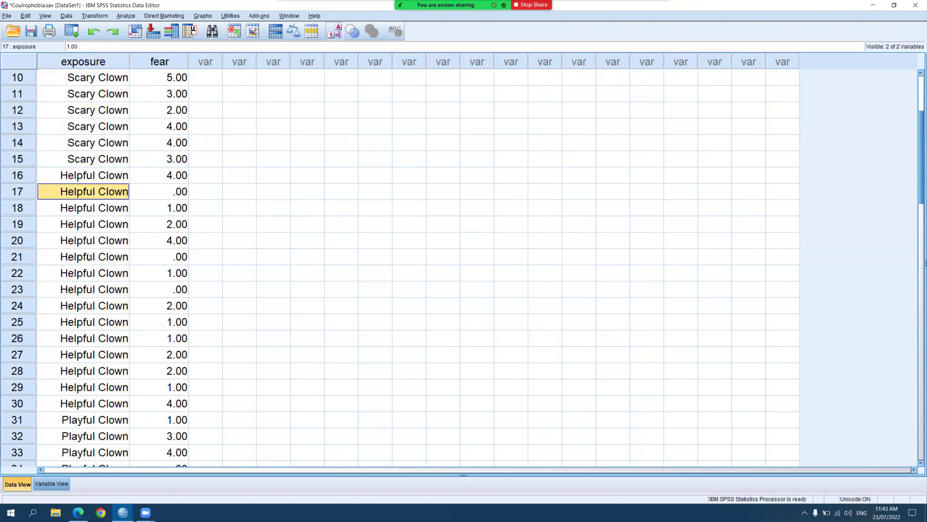
{"action": "scroll", "coordinate": [91, 315], "scroll_direction": "down", "scroll_amount": 5}
{"action": "scroll", "coordinate": [93, 271], "scroll_direction": "up", "scroll_amount": 8}
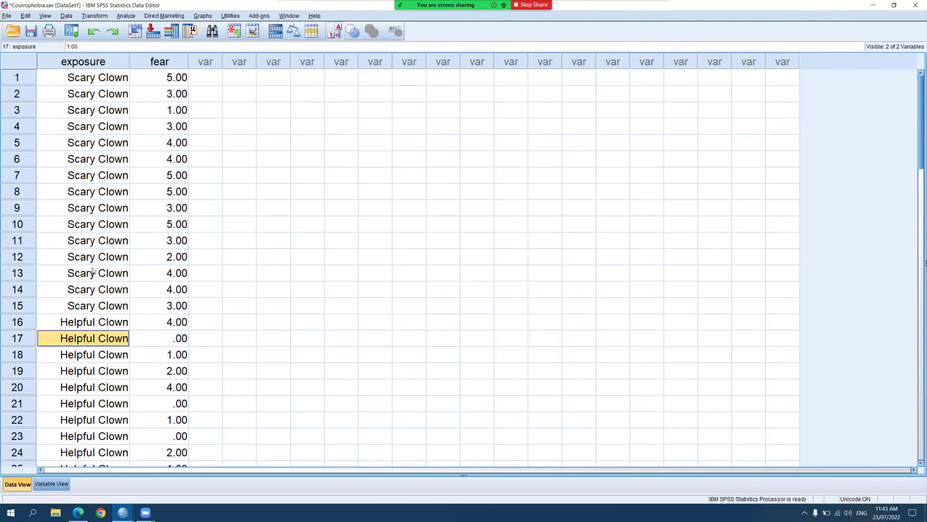
{"action": "left_click", "coordinate": [177, 60]}
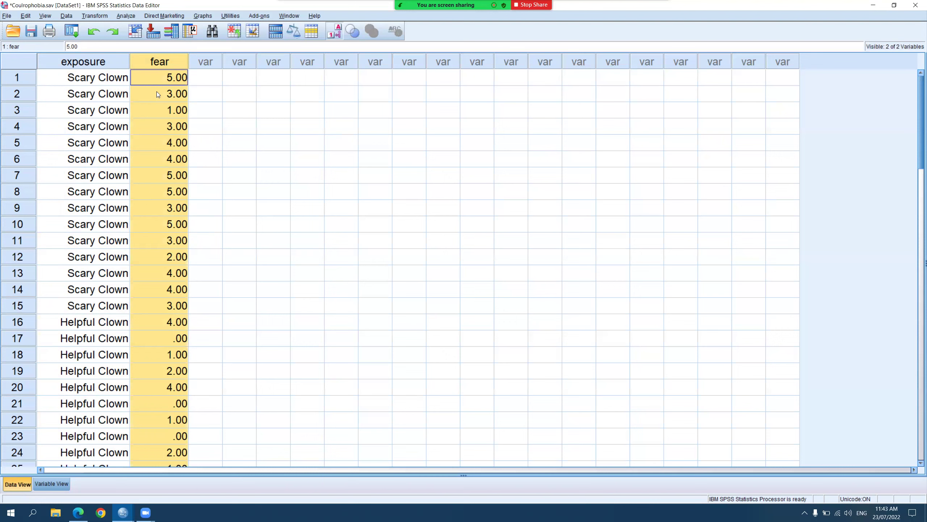
Open the nonparametric test for two or more independent samples and review its objective and field assignments.
{"action": "left_click", "coordinate": [123, 17]}
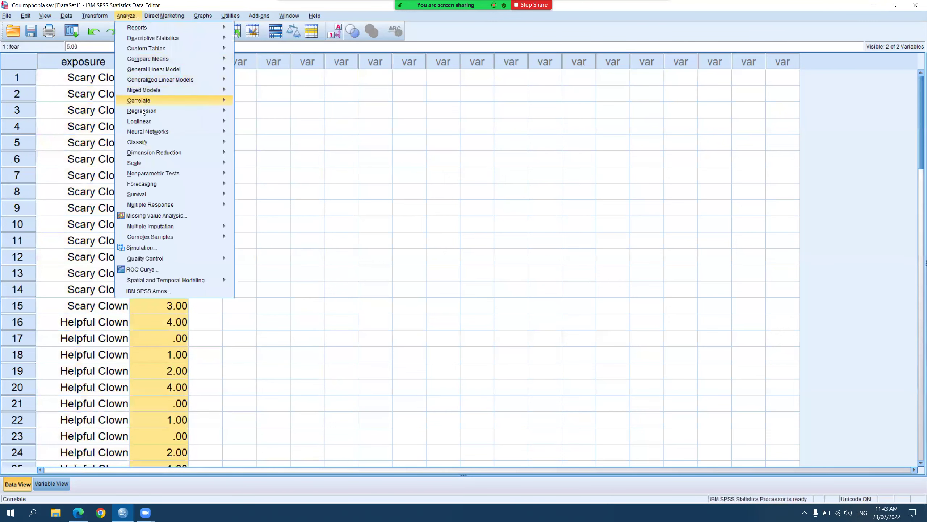
{"action": "mouse_move", "coordinate": [150, 172]}
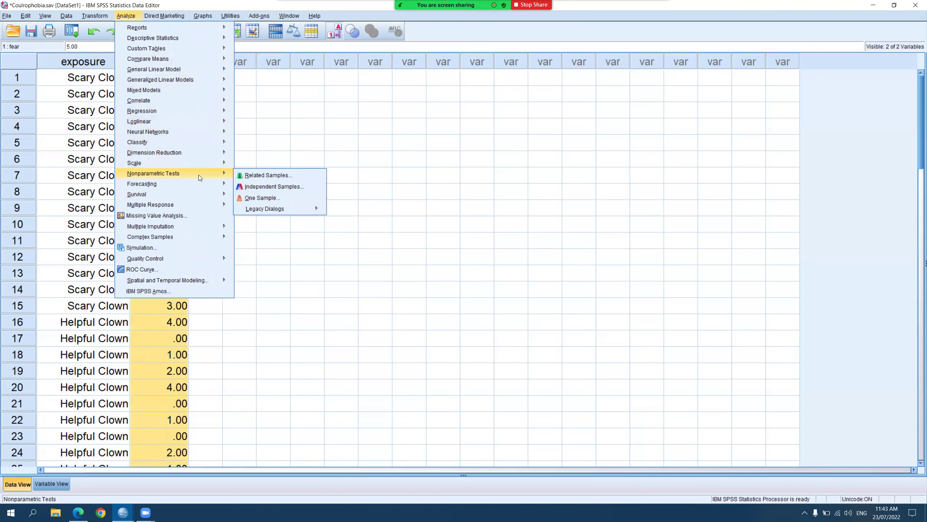
{"action": "left_click", "coordinate": [284, 188]}
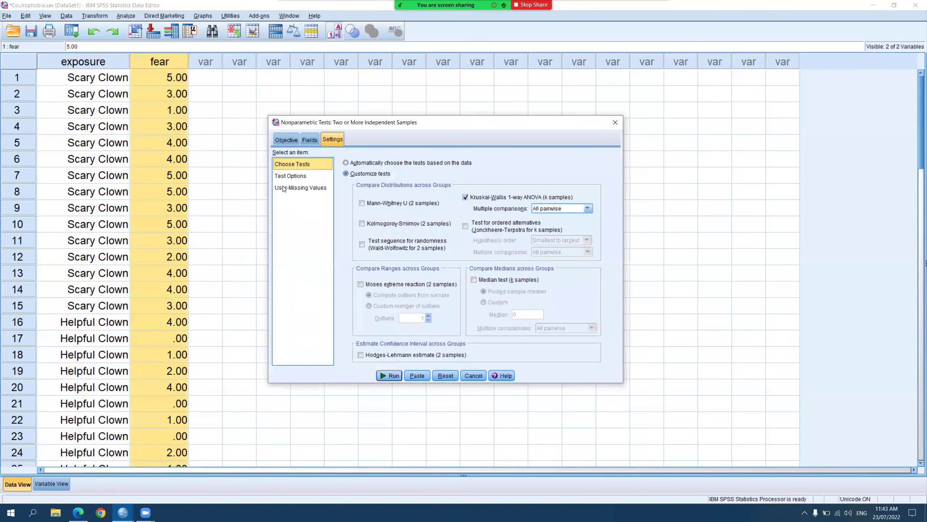
{"action": "left_click", "coordinate": [296, 140]}
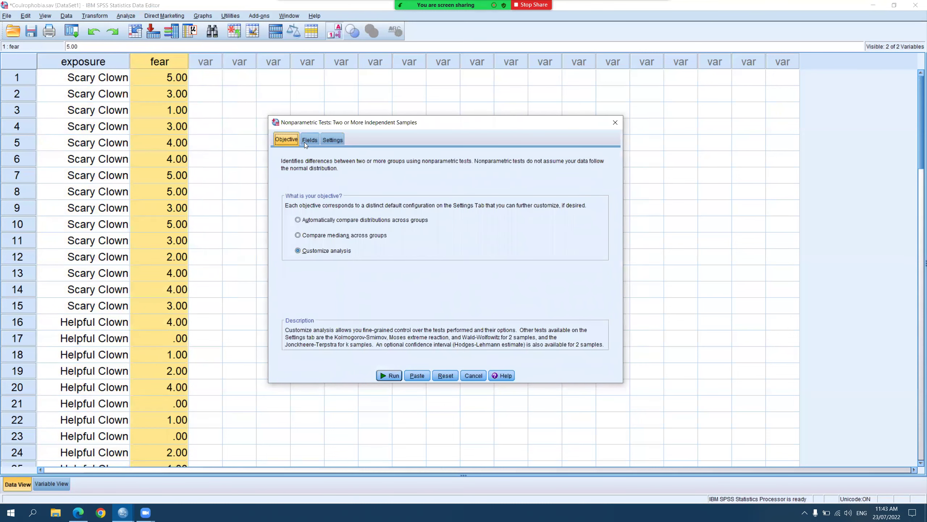
{"action": "left_click", "coordinate": [313, 141]}
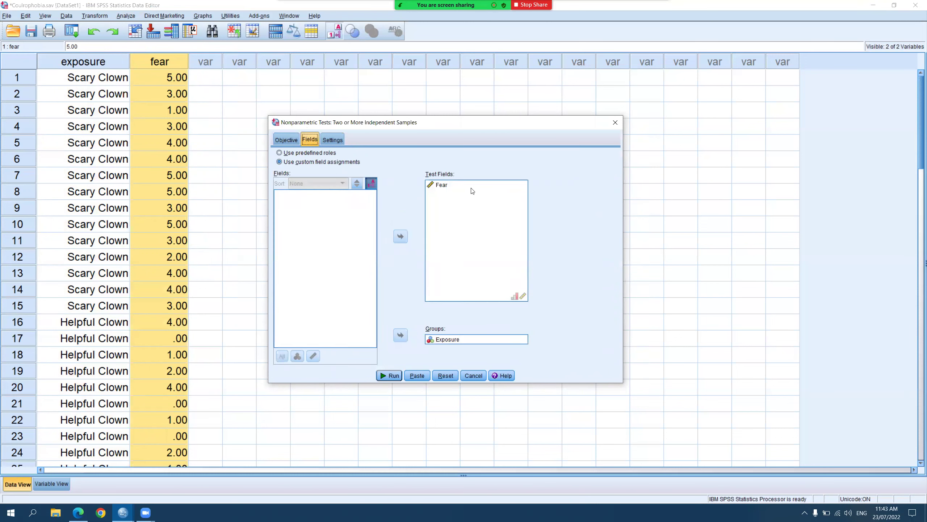
Remove Fear from the test fields and Exposure from the groups of the nonparametric test.
{"action": "left_click", "coordinate": [451, 186]}
{"action": "left_click", "coordinate": [401, 235]}
{"action": "left_click", "coordinate": [448, 338]}
{"action": "left_click", "coordinate": [400, 335]}
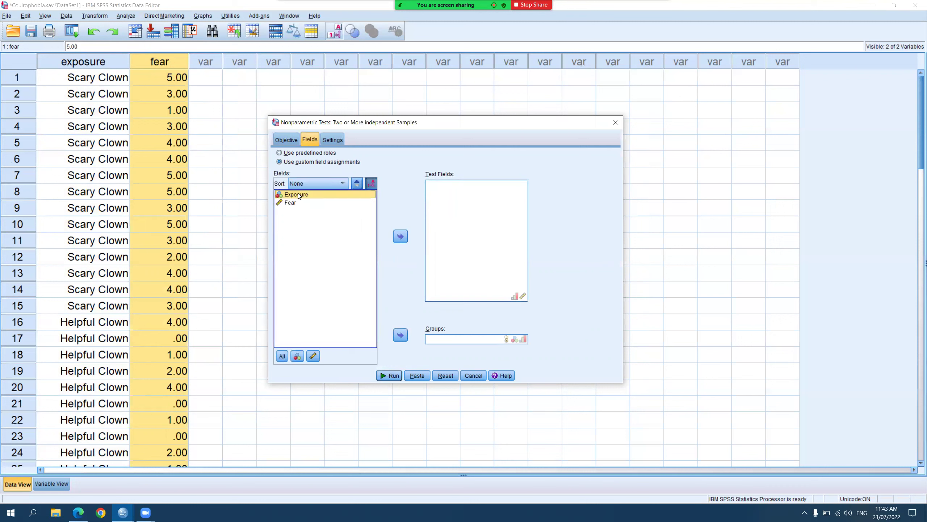
Assign Exposure as the grouping variable and Fear as the test field.
{"action": "left_click_drag", "start_coordinate": [298, 195], "coordinate": [441, 339]}
{"action": "left_click", "coordinate": [296, 196]}
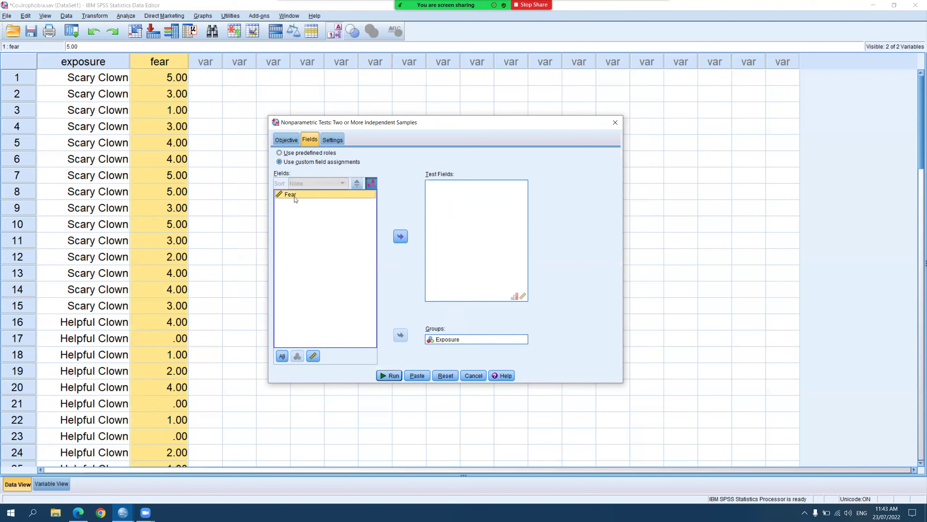
{"action": "left_click_drag", "start_coordinate": [289, 192], "coordinate": [451, 198]}
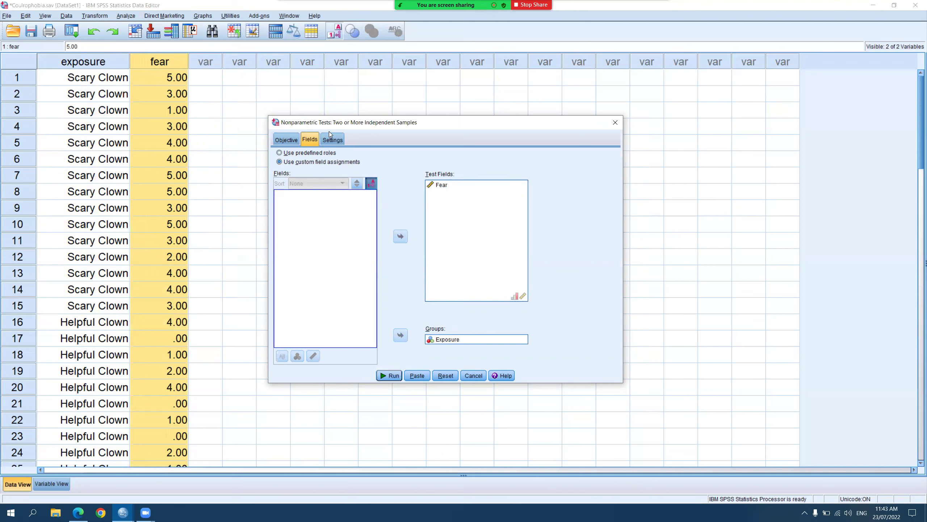
Run the Kruskal-Wallis 1-way ANOVA with all pairwise comparisons and open its hypothesis test summary in the Model Viewer.
{"action": "left_click", "coordinate": [329, 139]}
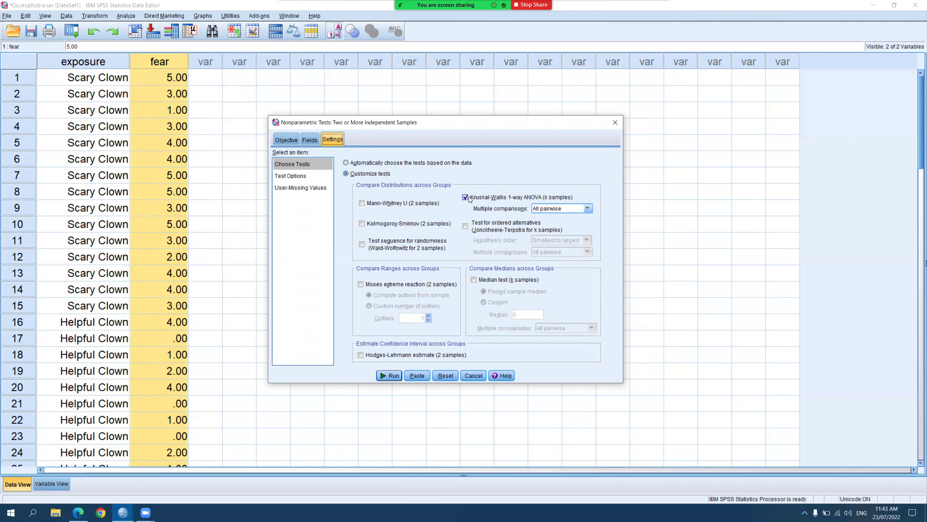
{"action": "left_click", "coordinate": [390, 376]}
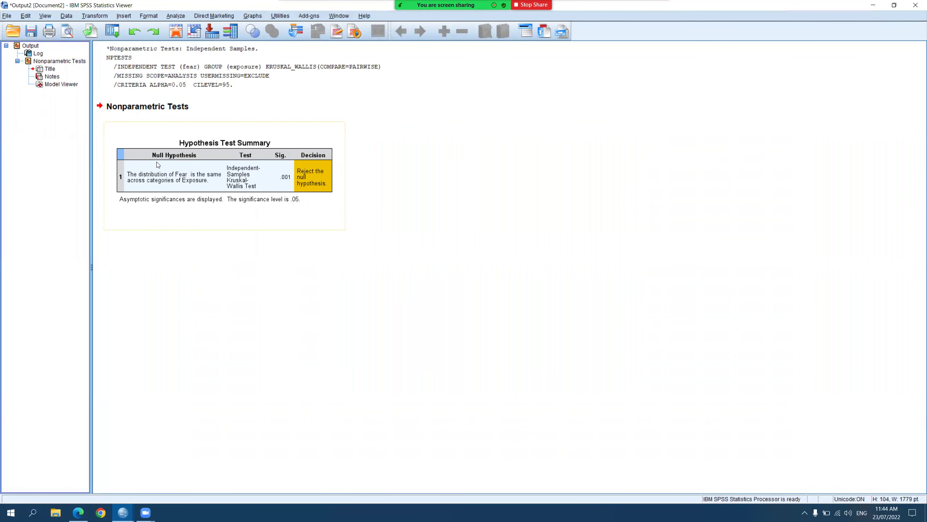
{"action": "left_click", "coordinate": [185, 175]}
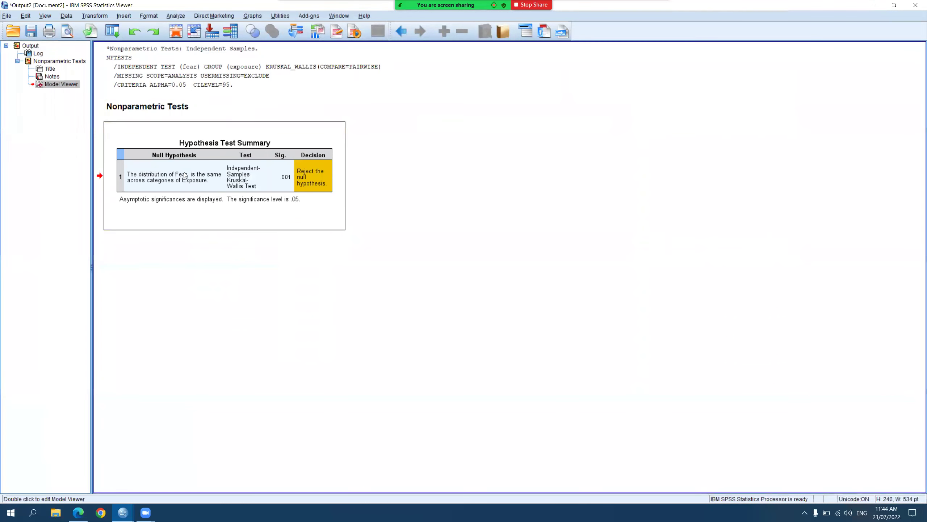
{"action": "double_click", "coordinate": [185, 175]}
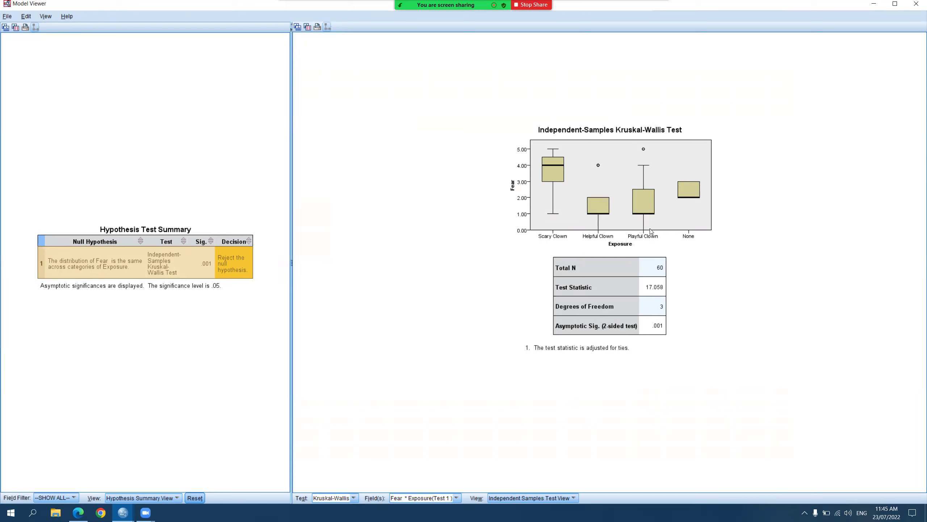
Check the groups' mean ranks in the boxplots, and display the Pairwise Comparisons view to examine its network graph and table.
{"action": "mouse_move", "coordinate": [653, 212]}
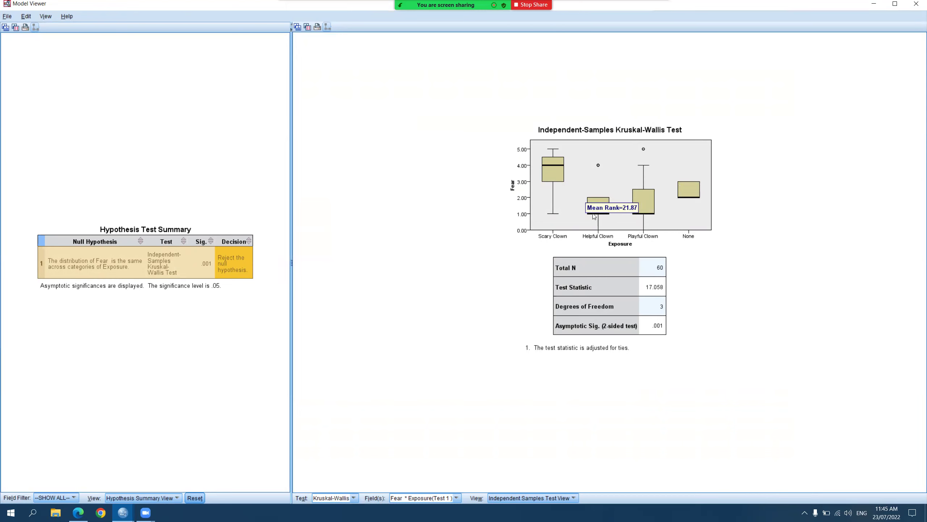
{"action": "mouse_move", "coordinate": [539, 173]}
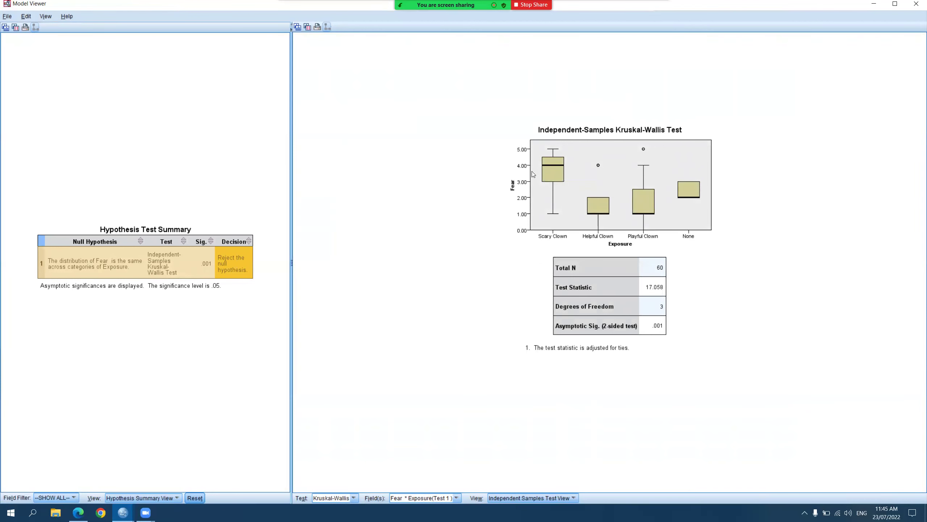
{"action": "mouse_move", "coordinate": [684, 193]}
{"action": "left_click", "coordinate": [566, 497]}
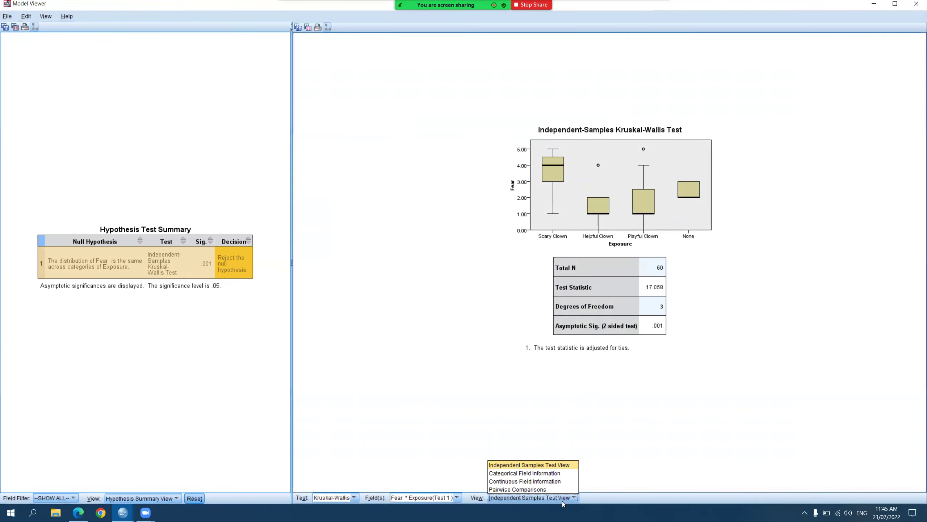
{"action": "left_click", "coordinate": [527, 490]}
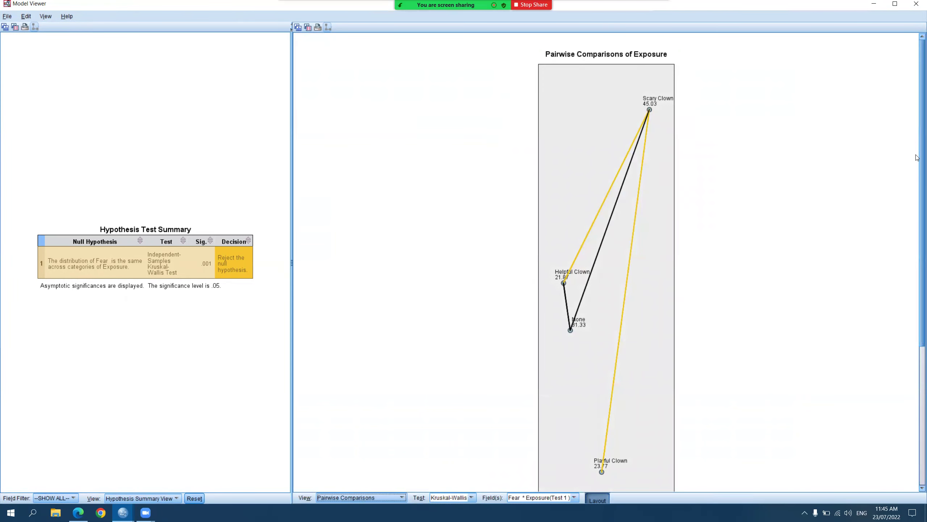
{"action": "scroll", "coordinate": [917, 253], "scroll_direction": "down", "scroll_amount": 3}
{"action": "scroll", "coordinate": [917, 253], "scroll_direction": "down", "scroll_amount": 3}
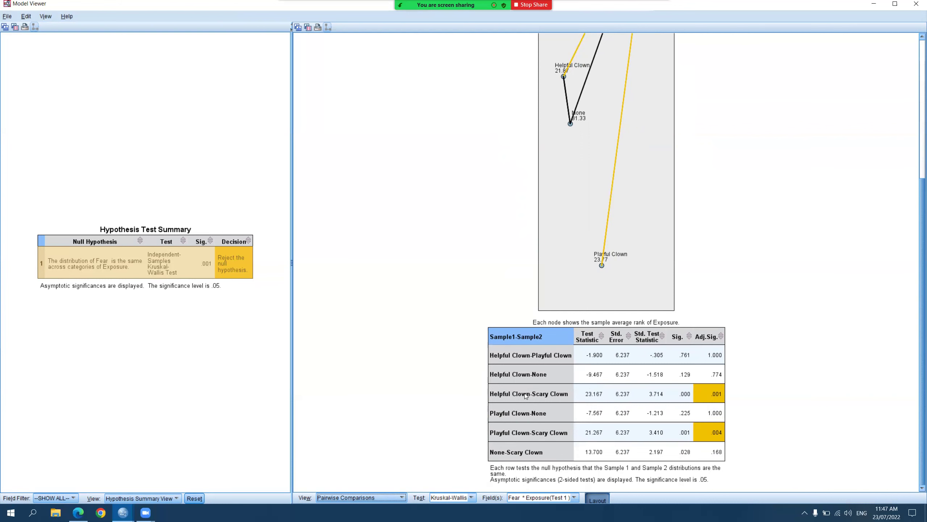
Return to the Coulrophobia data and open the Explore analysis with Fear as dependent variable and Exposure as factor.
{"action": "left_click", "coordinate": [128, 513]}
{"action": "left_click", "coordinate": [84, 482]}
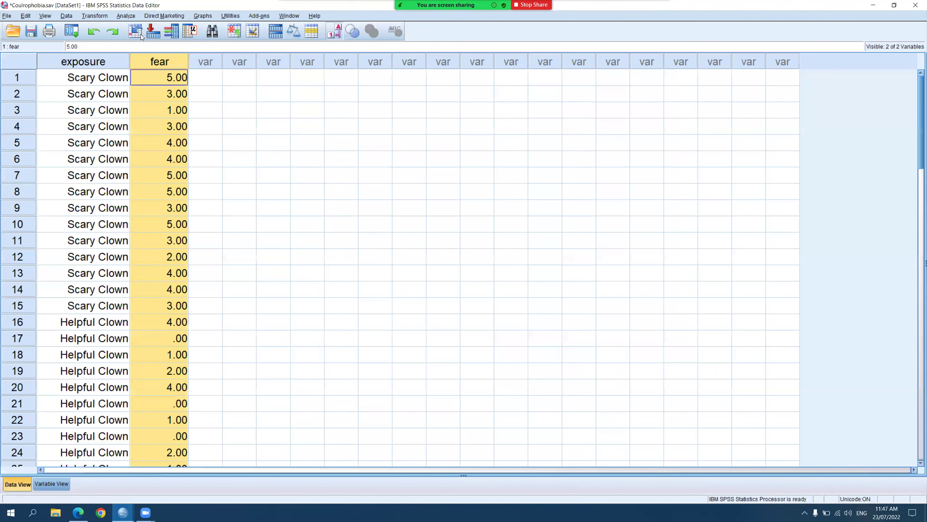
{"action": "left_click", "coordinate": [123, 17]}
{"action": "mouse_move", "coordinate": [178, 40]}
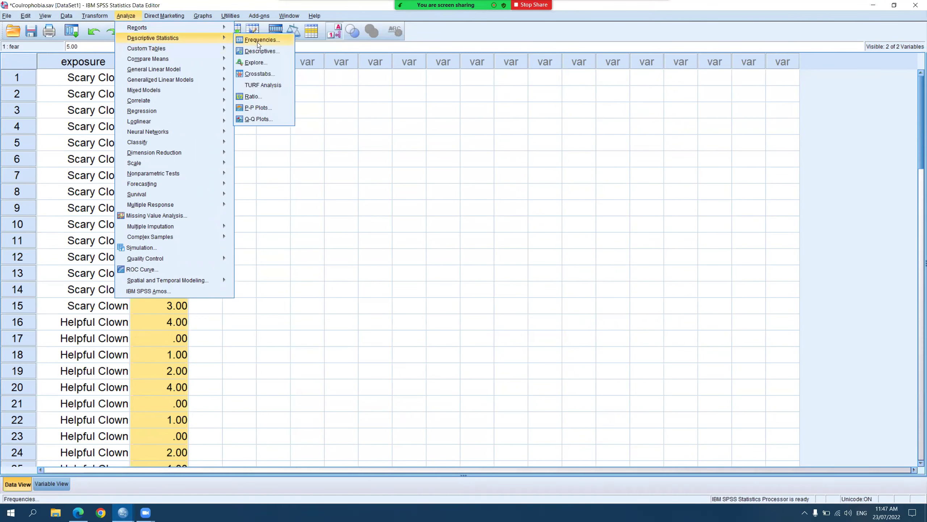
{"action": "left_click", "coordinate": [257, 62]}
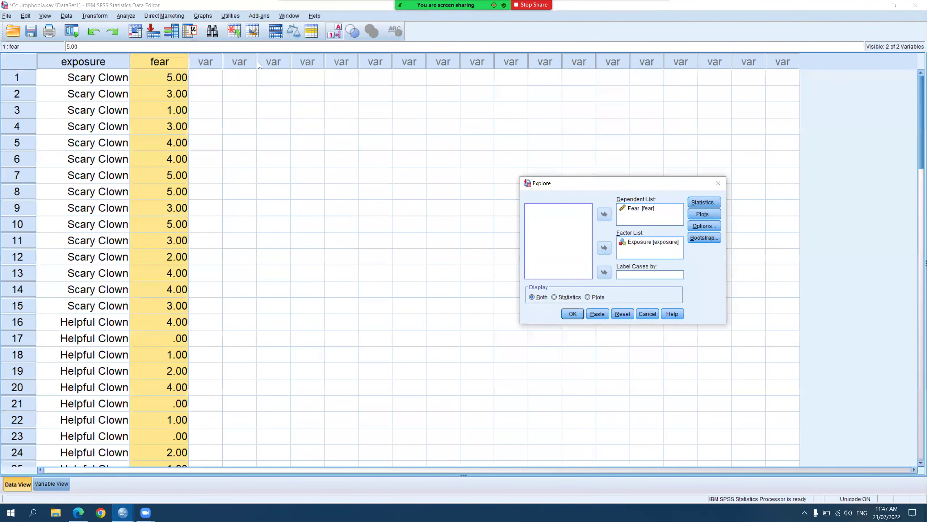
{"action": "left_click", "coordinate": [646, 242]}
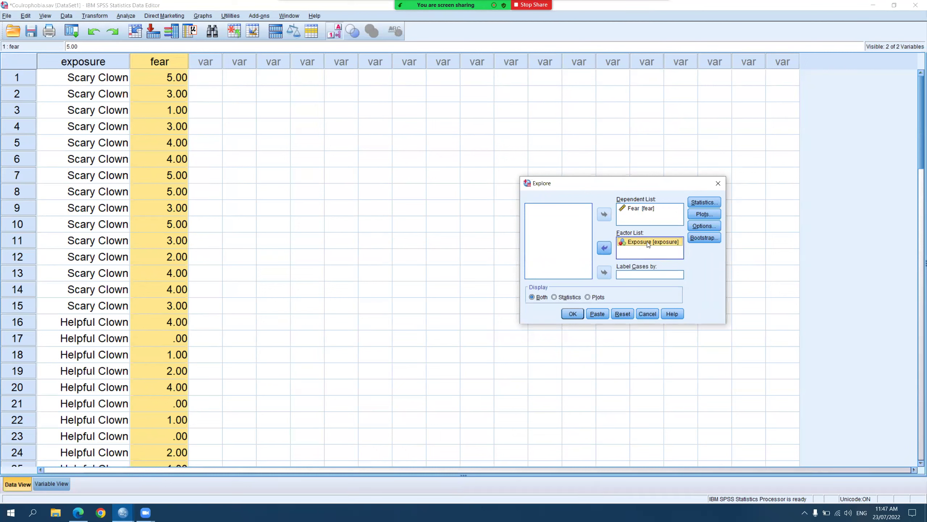
{"action": "left_click", "coordinate": [635, 209]}
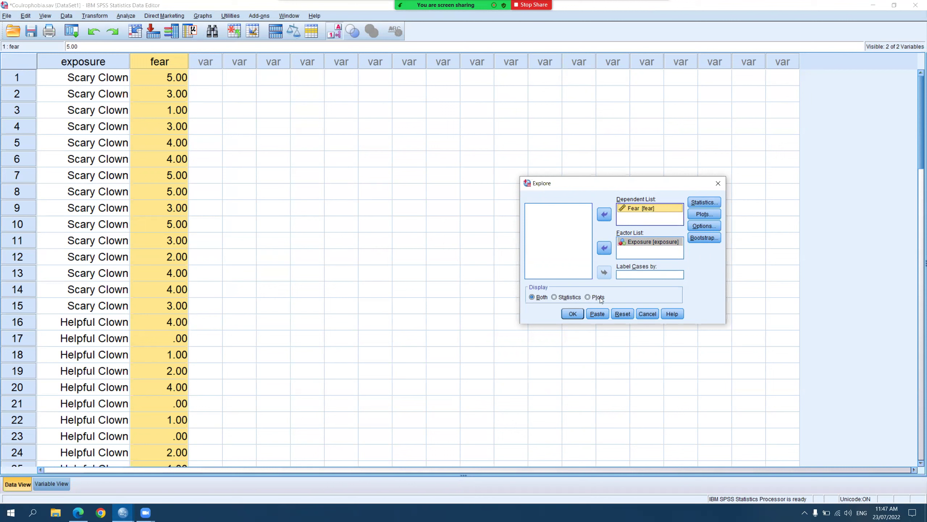
Limit the Explore output to statistics, keeping Descriptives with a 95% confidence interval and listwise exclusion, and run the analysis.
{"action": "left_click", "coordinate": [568, 298]}
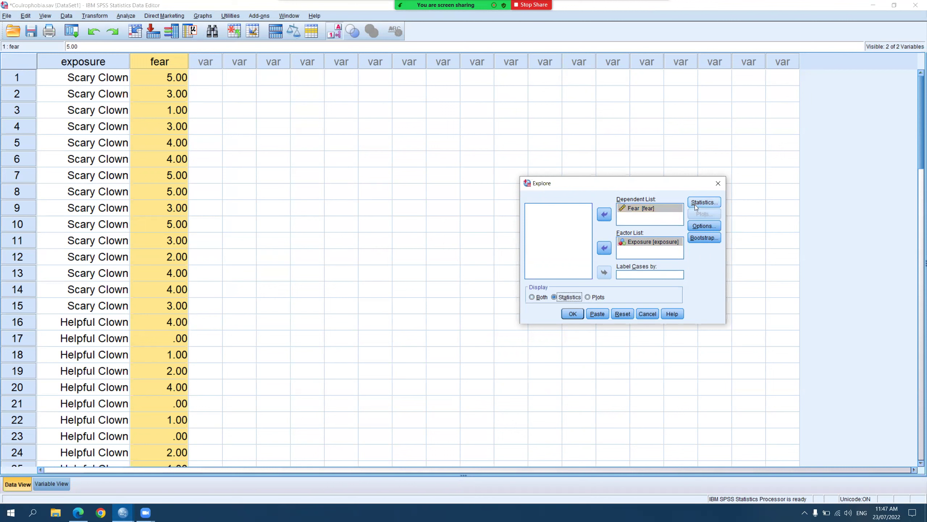
{"action": "left_click", "coordinate": [705, 202]}
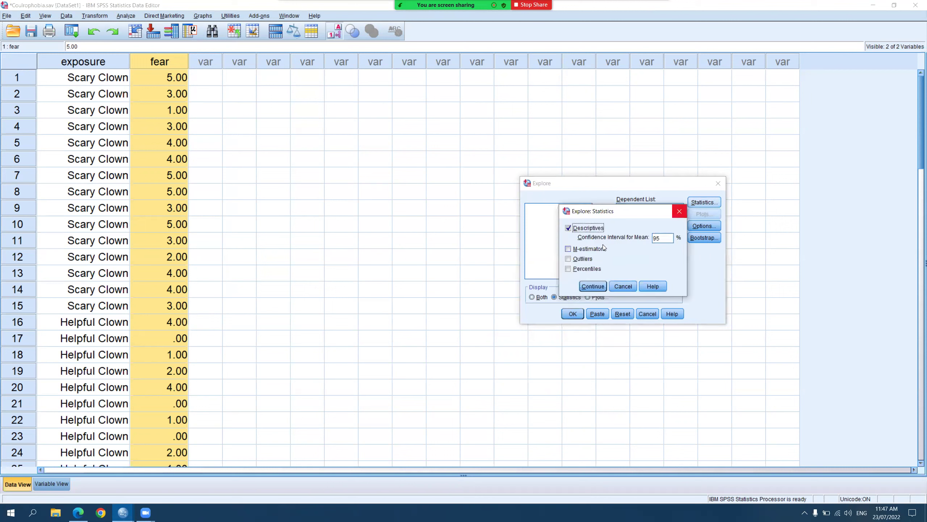
{"action": "left_click", "coordinate": [593, 286]}
{"action": "left_click", "coordinate": [697, 226]}
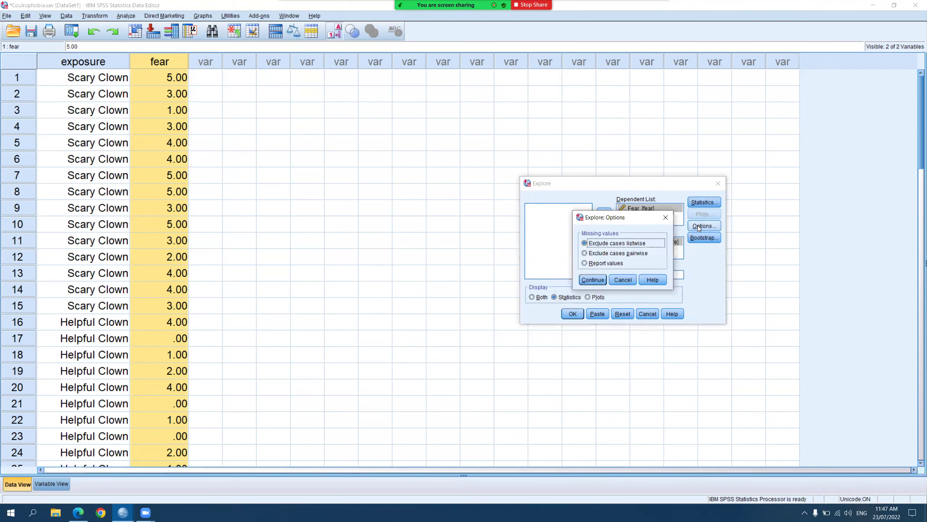
{"action": "left_click", "coordinate": [593, 280]}
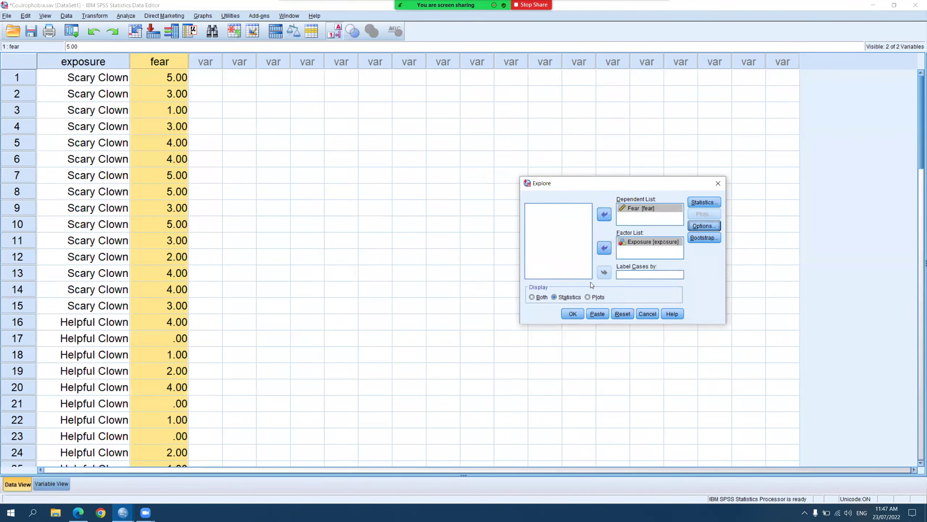
{"action": "left_click", "coordinate": [572, 314]}
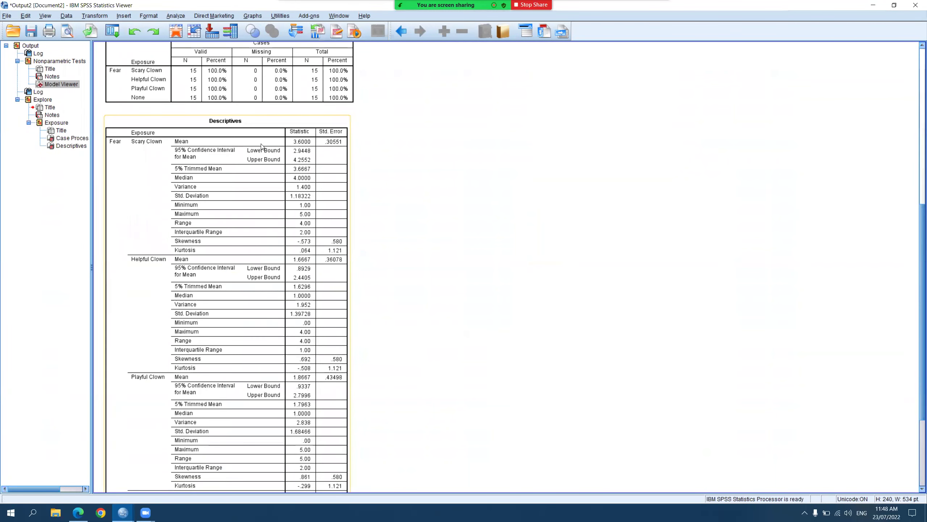
Reopen the Kruskal-Wallis test summary in the Model Viewer and arrange that window side by side with the Output2 viewer.
{"action": "left_click", "coordinate": [123, 512]}
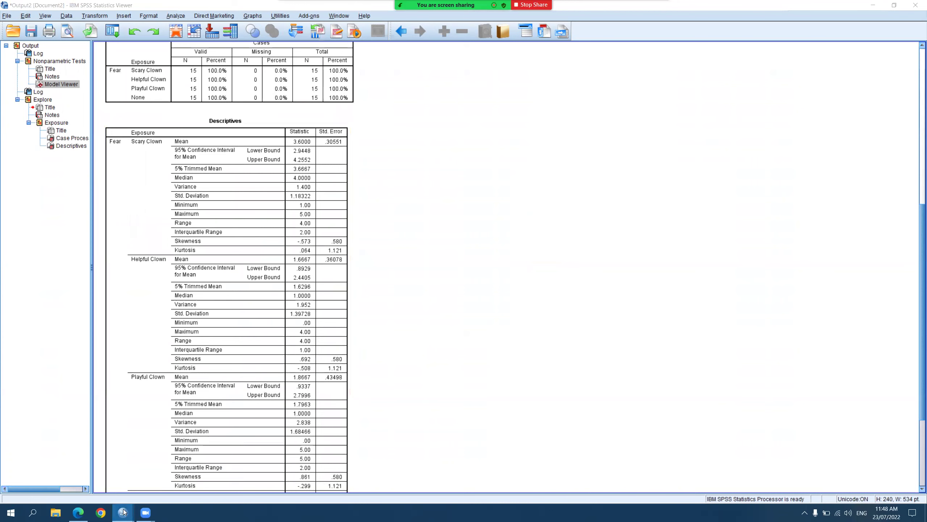
{"action": "scroll", "coordinate": [204, 347], "scroll_direction": "up", "scroll_amount": 10}
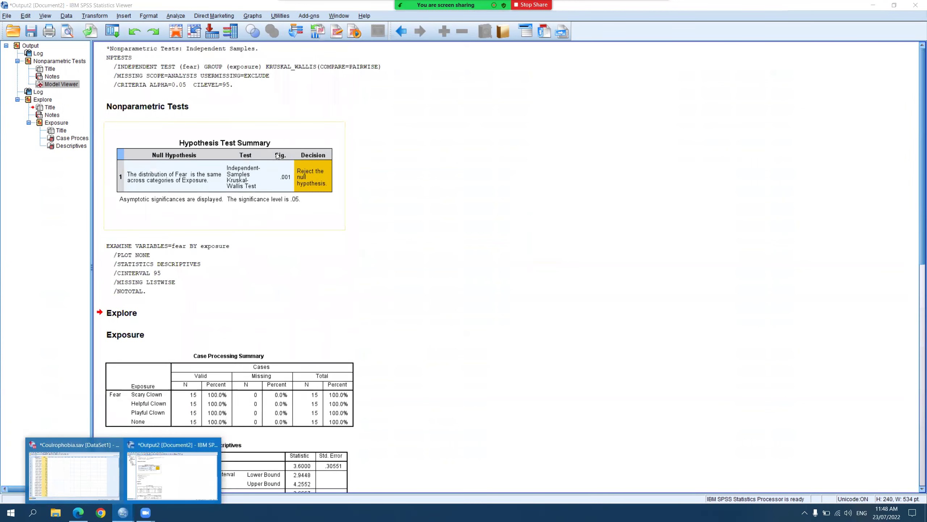
{"action": "double_click", "coordinate": [279, 166]}
{"action": "left_click_drag", "start_coordinate": [778, 7], "coordinate": [923, 155]}
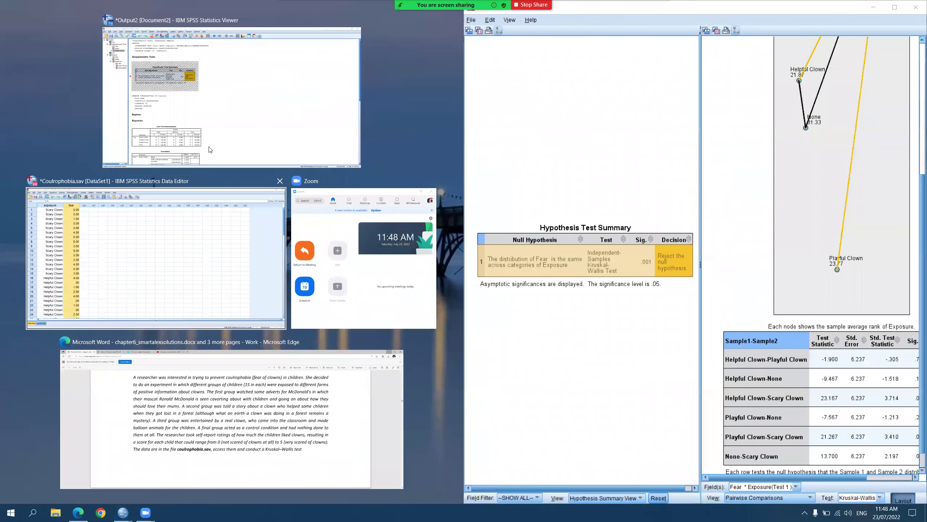
{"action": "left_click", "coordinate": [229, 90]}
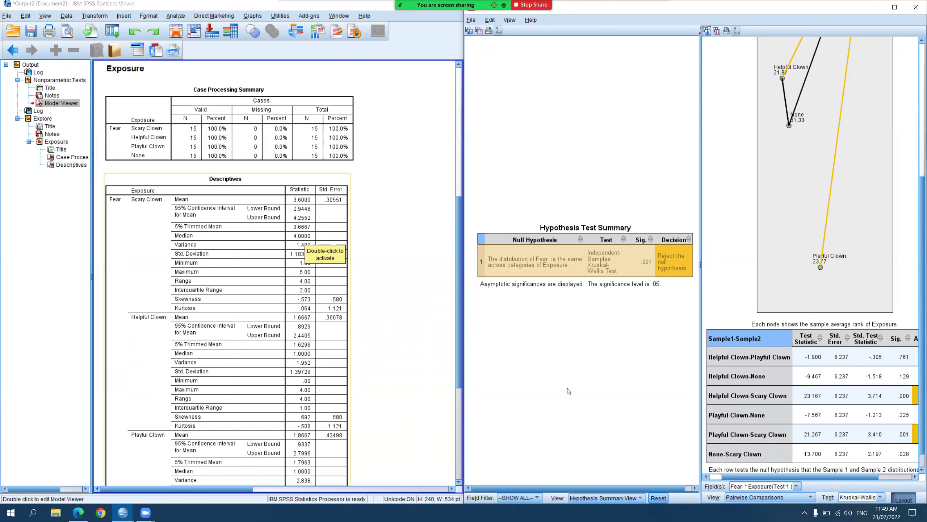
Compare the exposure groups' medians in the Descriptives table with the pairwise comparisons of fear.
{"action": "scroll", "coordinate": [811, 431], "scroll_direction": "down", "scroll_amount": 1}
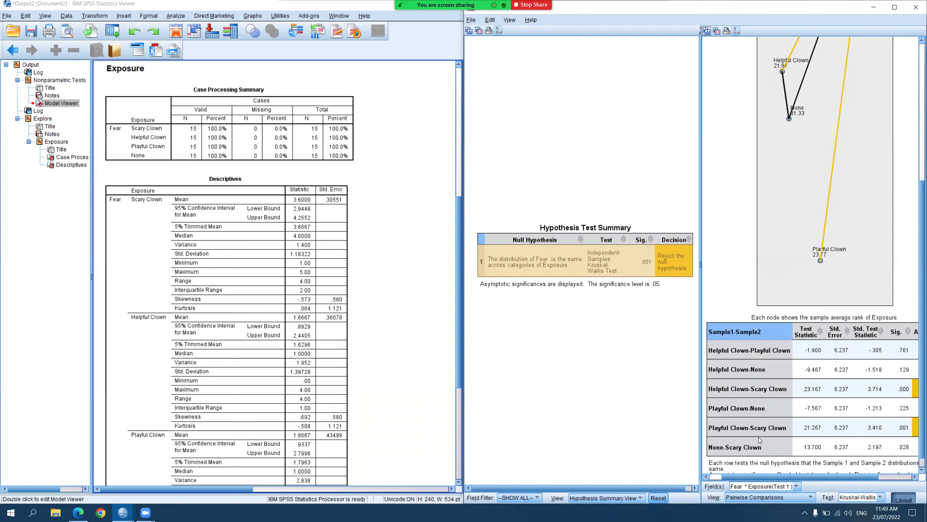
{"action": "scroll", "coordinate": [268, 329], "scroll_direction": "down", "scroll_amount": 3}
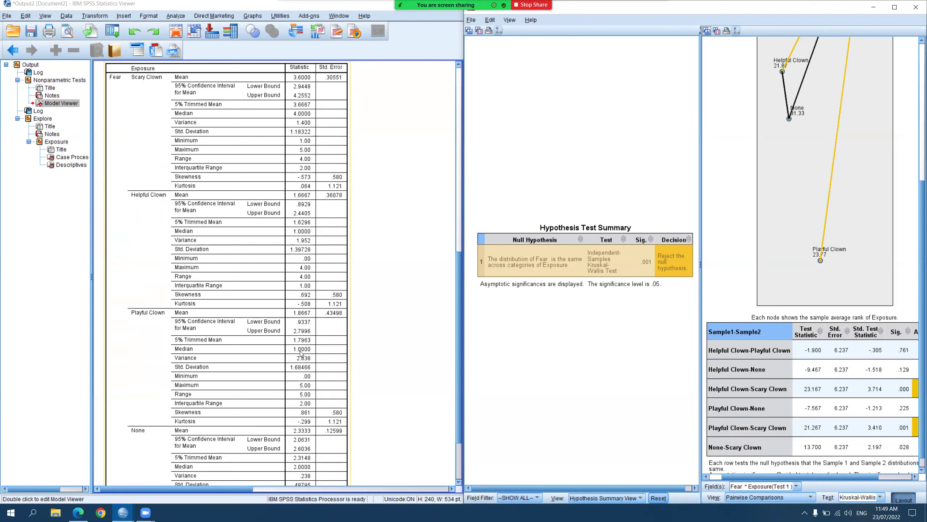
{"action": "scroll", "coordinate": [785, 381], "scroll_direction": "down", "scroll_amount": 1}
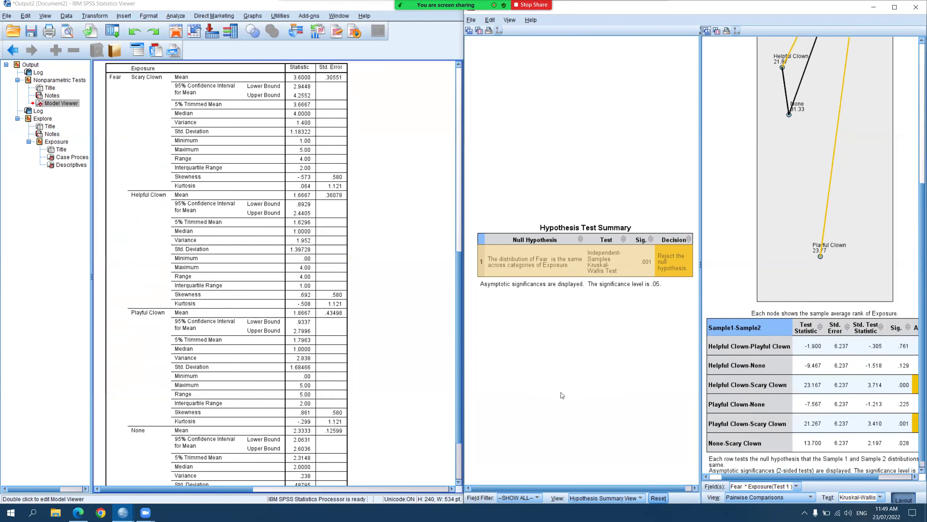